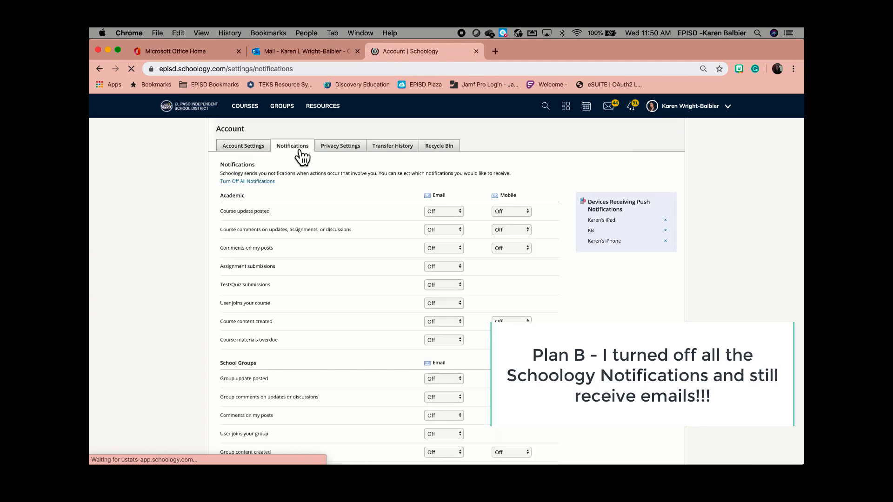
Review the Schoology account's email and mobile notification settings, and switch to the Outlook mailbox.
scroll(530, 311, "down", 10)
scroll(531, 310, "up", 10)
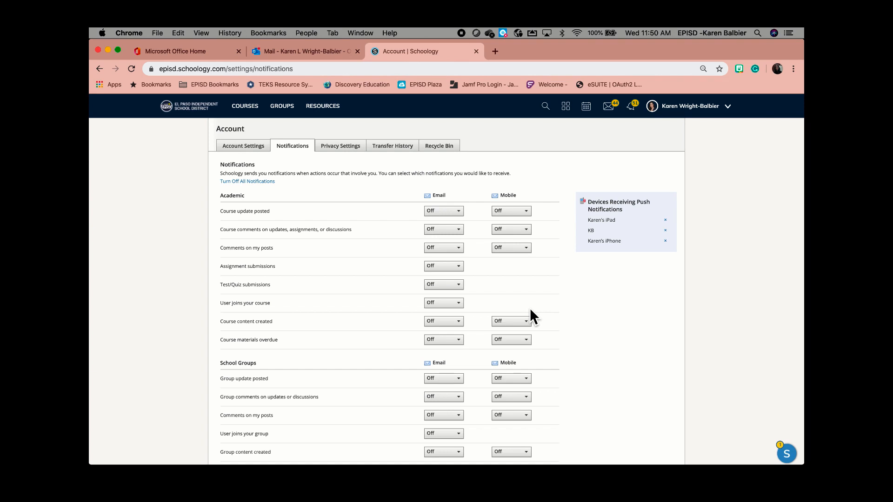
left_click(306, 51)
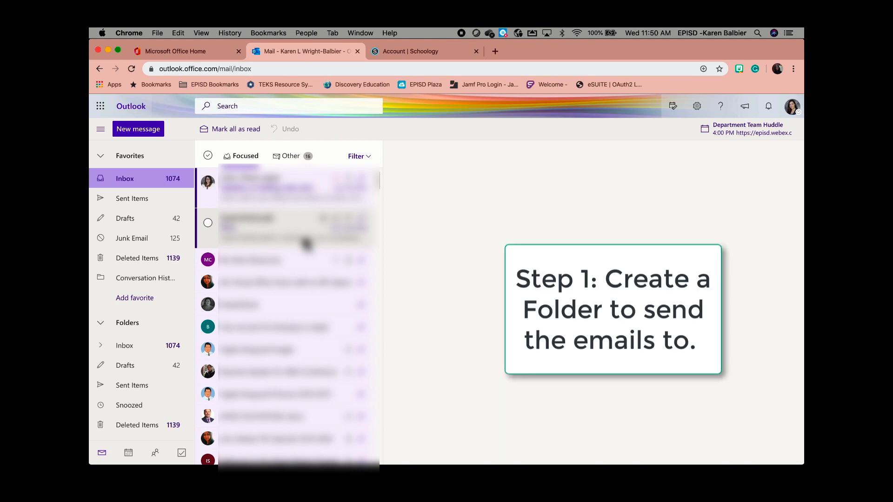
Collapse the Favorites section and leave the Folders section expanded with the Inbox subfolders hidden.
left_click(108, 159)
left_click(110, 209)
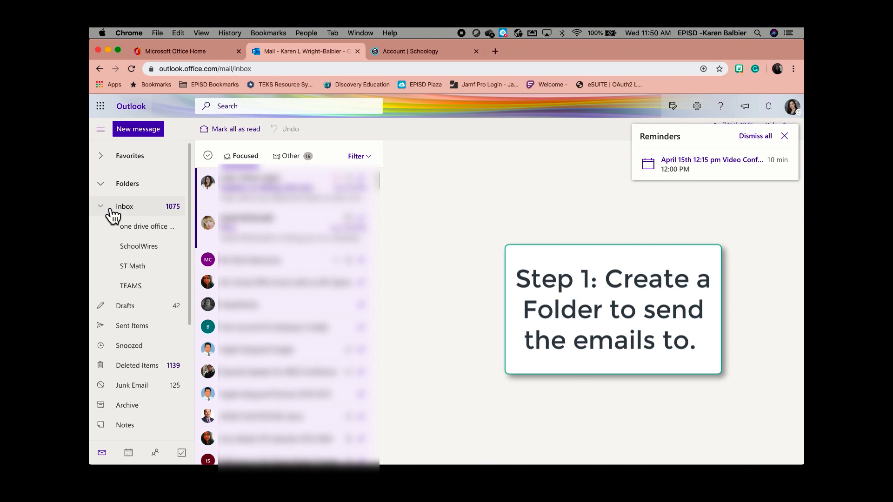
left_click(110, 209)
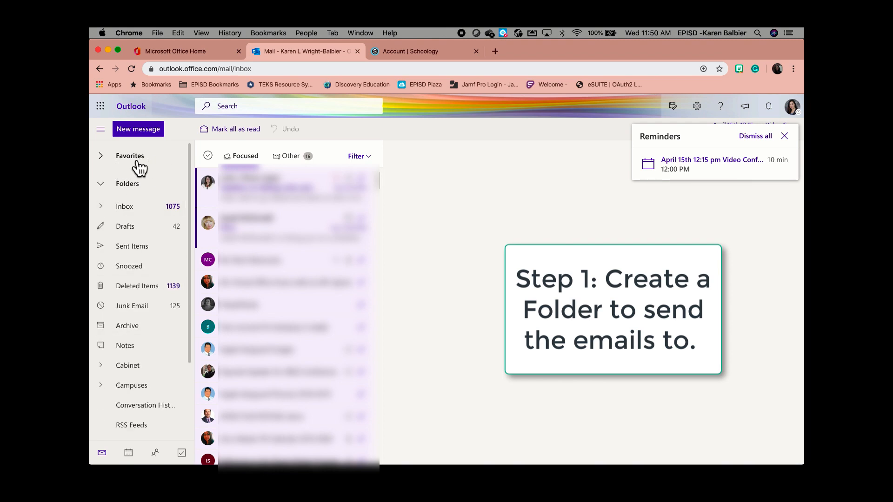
left_click(109, 159)
left_click(108, 159)
left_click(111, 188)
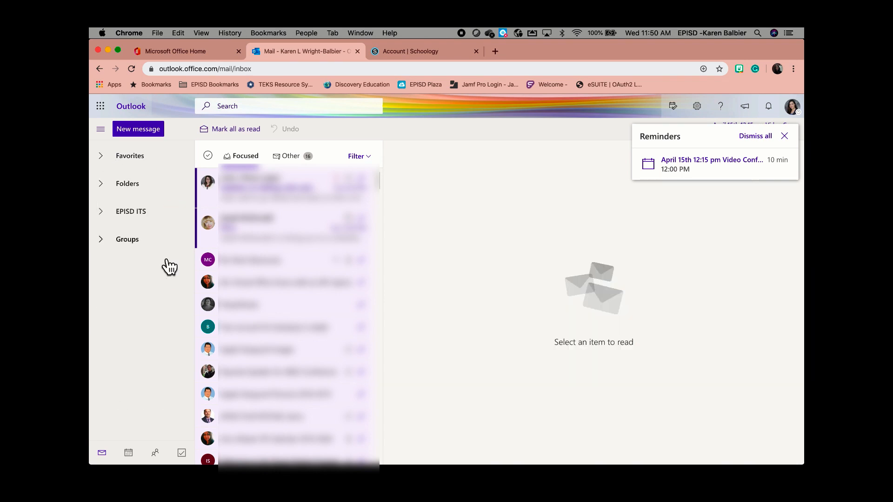
left_click(112, 191)
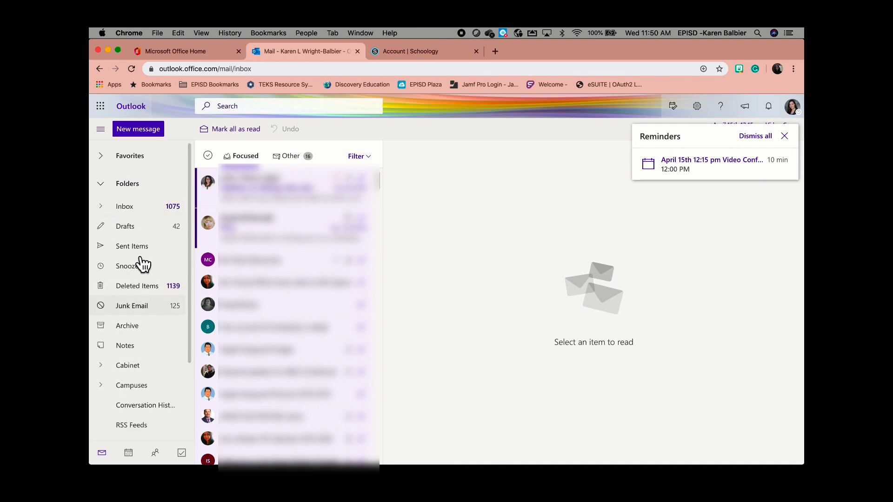
Create a new mail folder named Schoology under Folders.
right_click(138, 192)
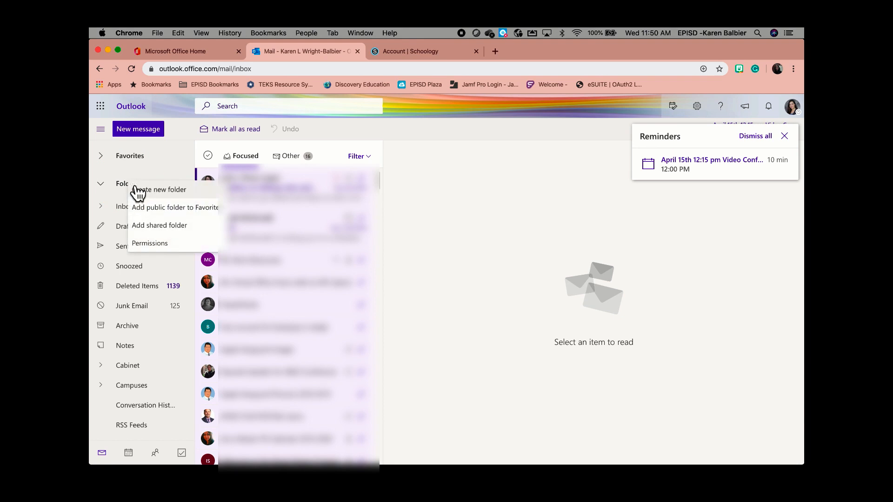
left_click(169, 197)
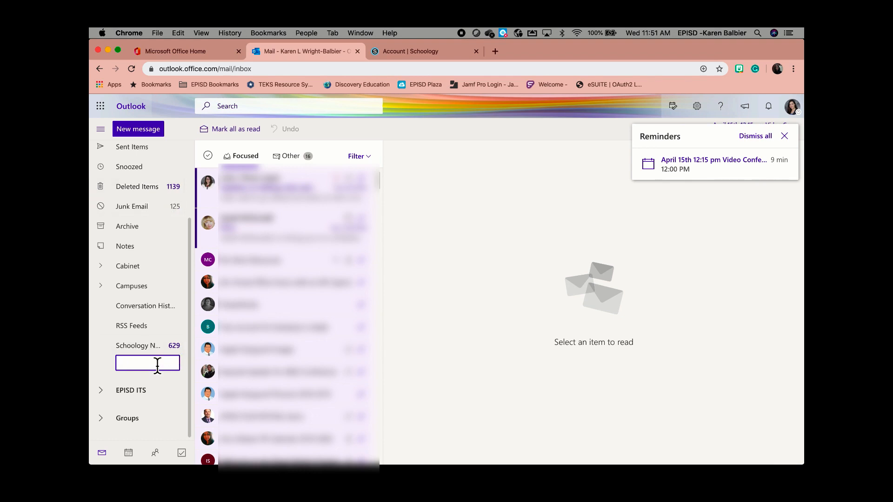
type("sch")
key("BackSpace")
key("BackSpace")
key("BackSpace")
type("Schoology")
left_click(155, 346)
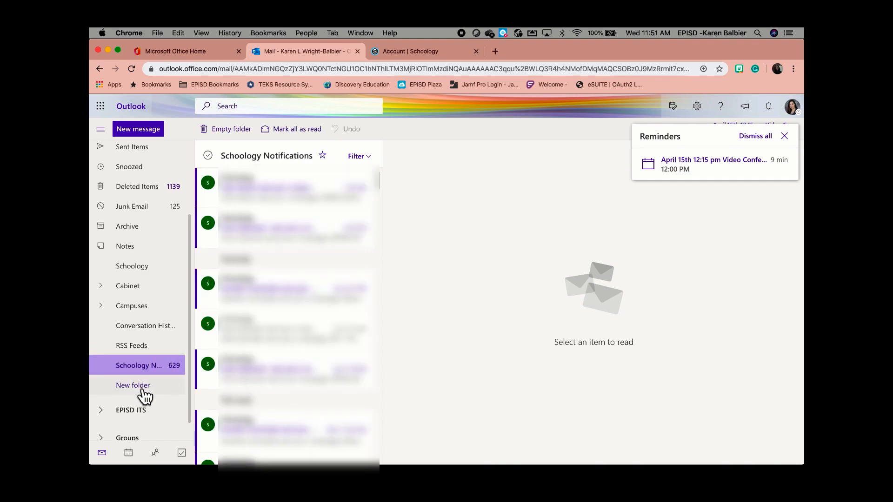
left_click(139, 386)
type("Schol")
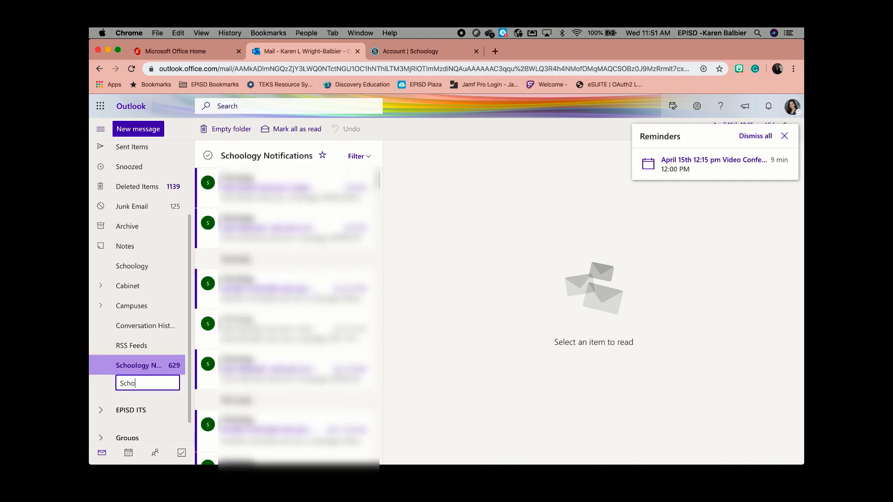
key("BackSpace")
key("BackSpace")
key("BackSpace")
key("BackSpace")
key("BackSpace")
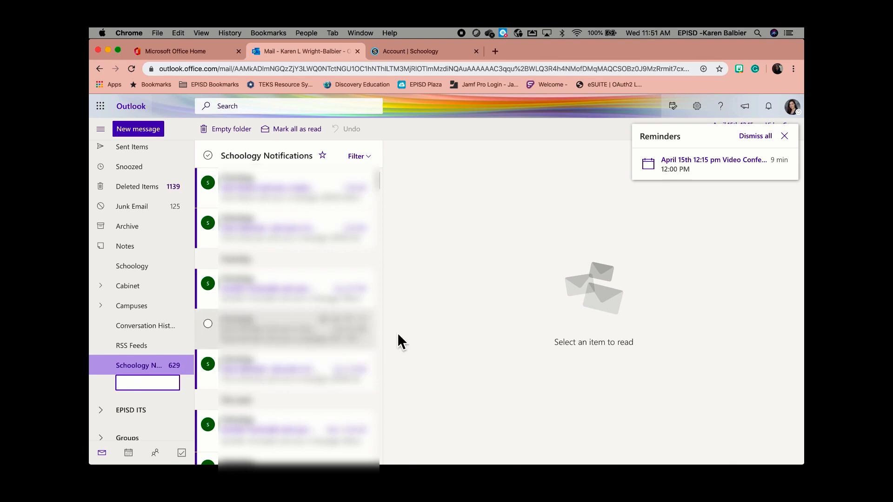
left_click(475, 335)
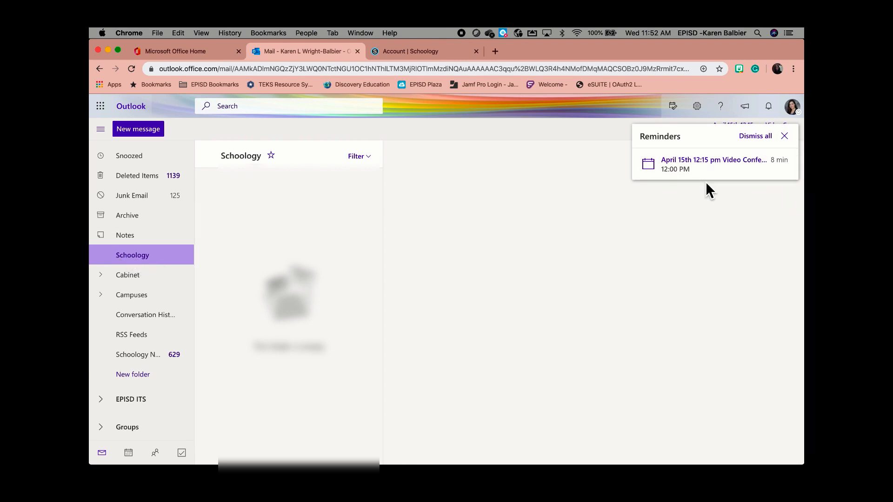
Close the meeting reminder and go back to the Inbox.
left_click(785, 137)
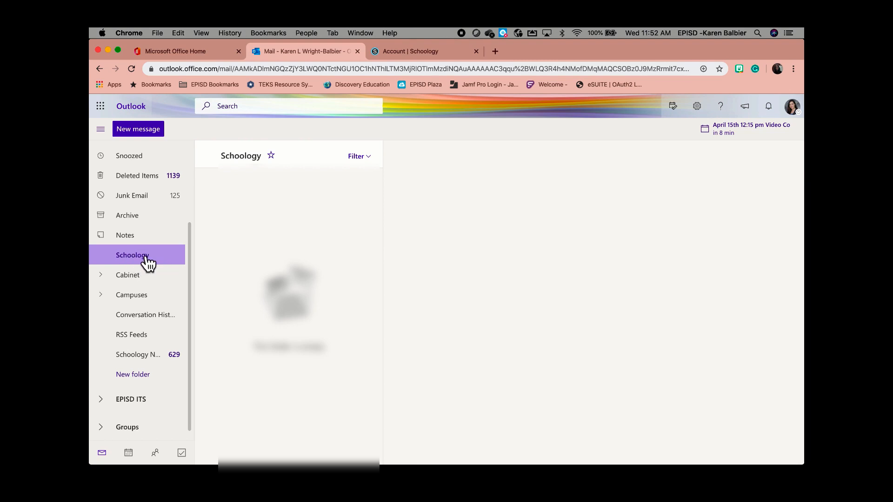
scroll(136, 218, "up", 3)
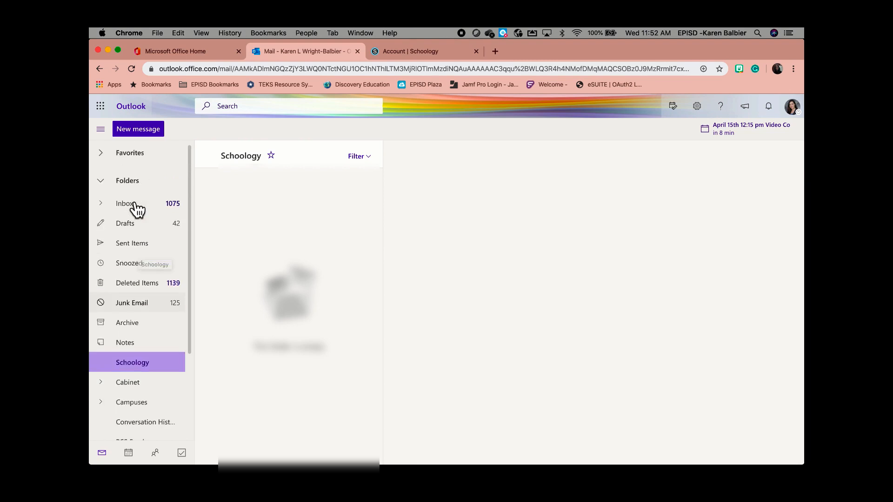
left_click(136, 214)
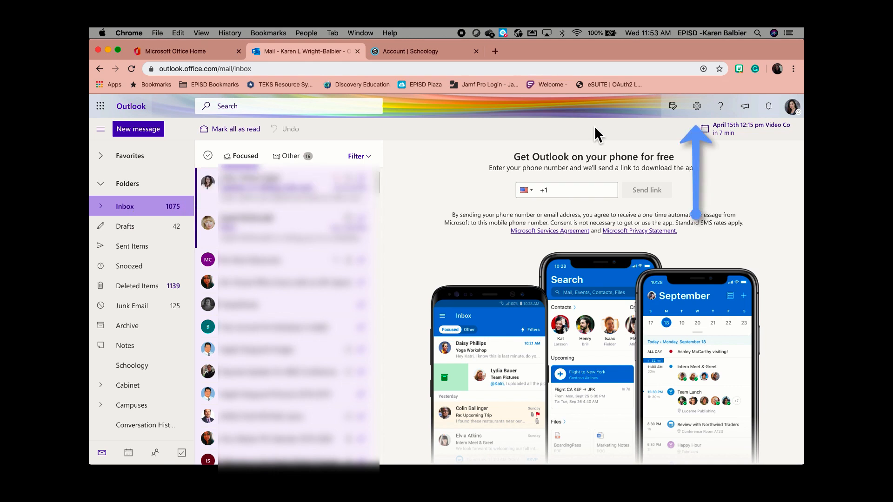
Find the mail rules by searching the settings for "rule" and open the Inbox rules.
left_click(697, 107)
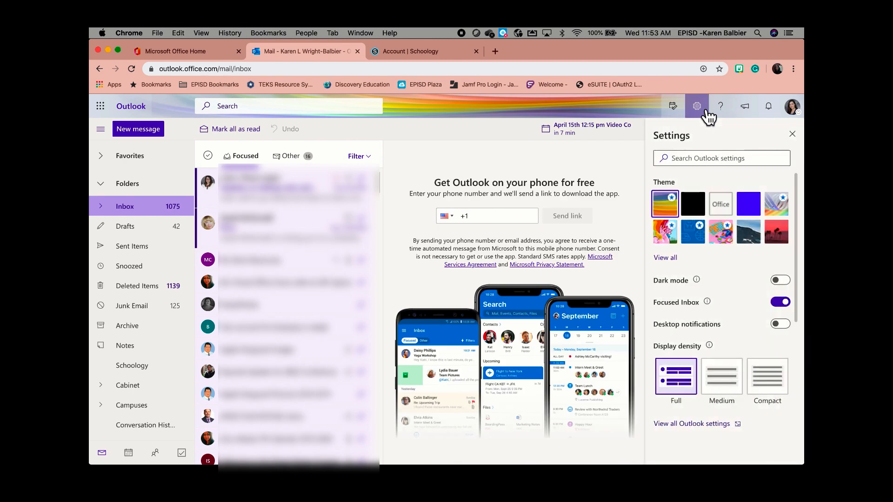
left_click(709, 160)
type("rule")
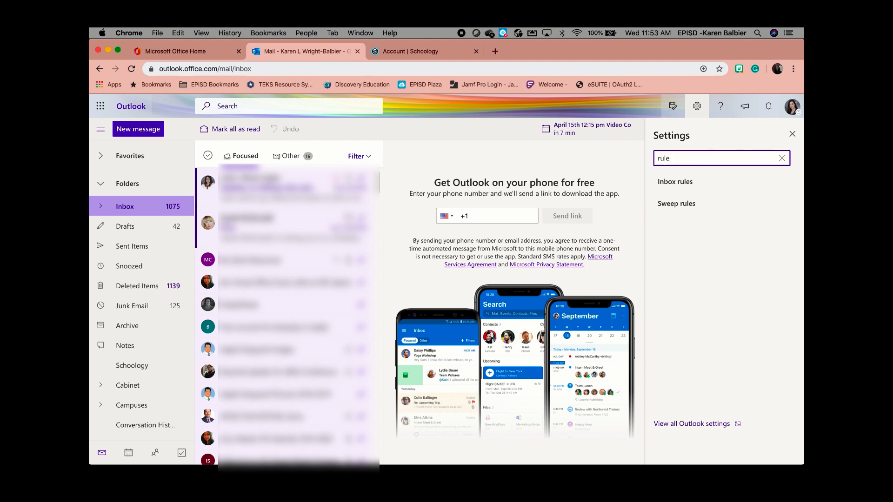
left_click(700, 183)
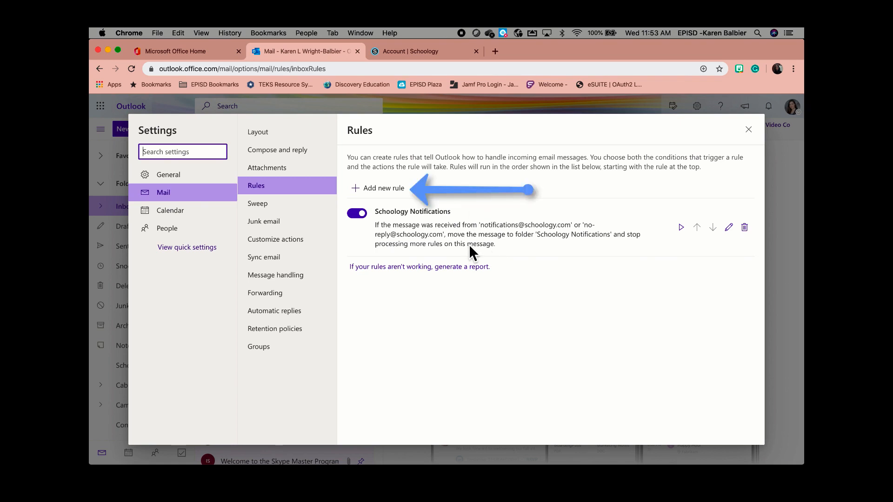
Try out a new rule named Schoology Emails, look at its condition and action options, and discard it.
left_click(368, 195)
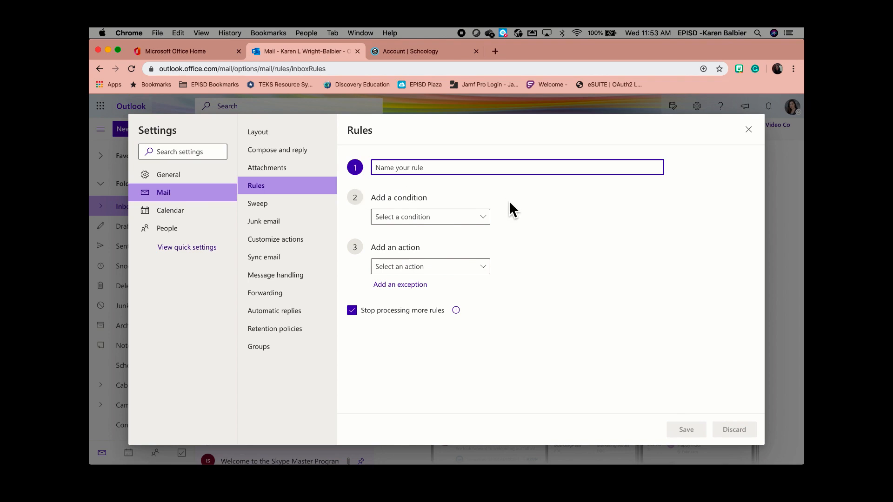
type("Schoology Emails")
left_click(487, 221)
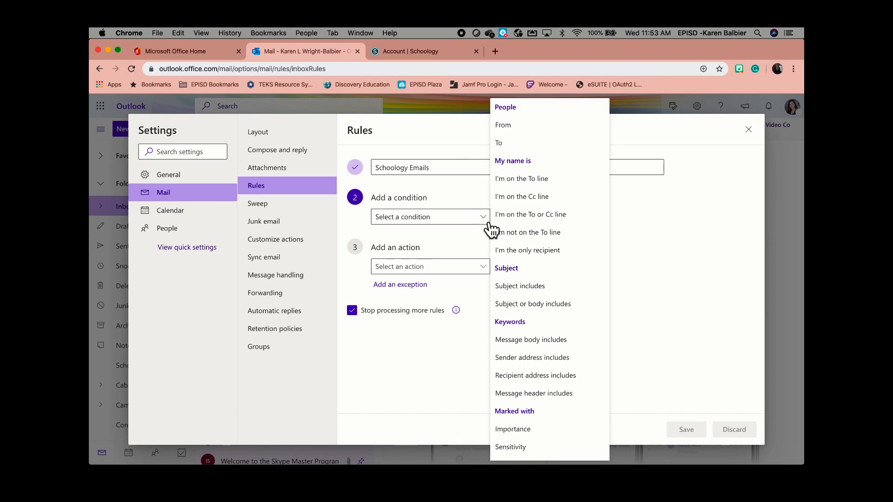
left_click(465, 238)
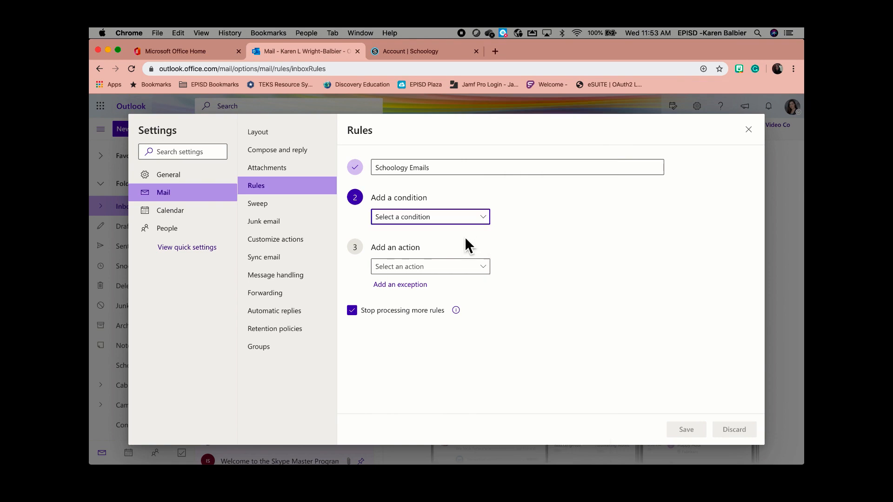
left_click(489, 272)
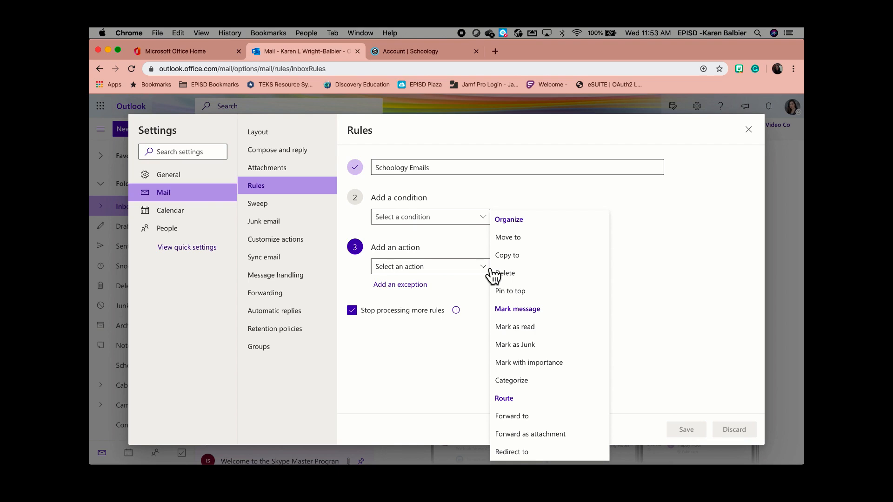
left_click(446, 378)
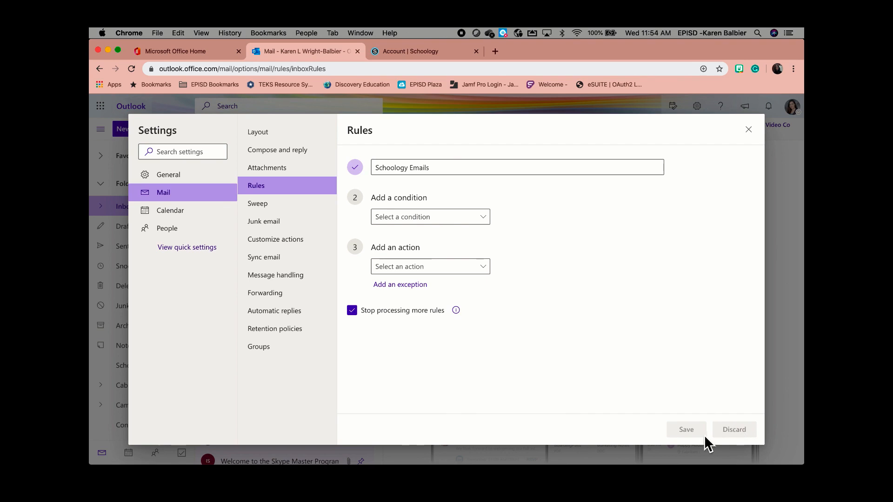
left_click(275, 186)
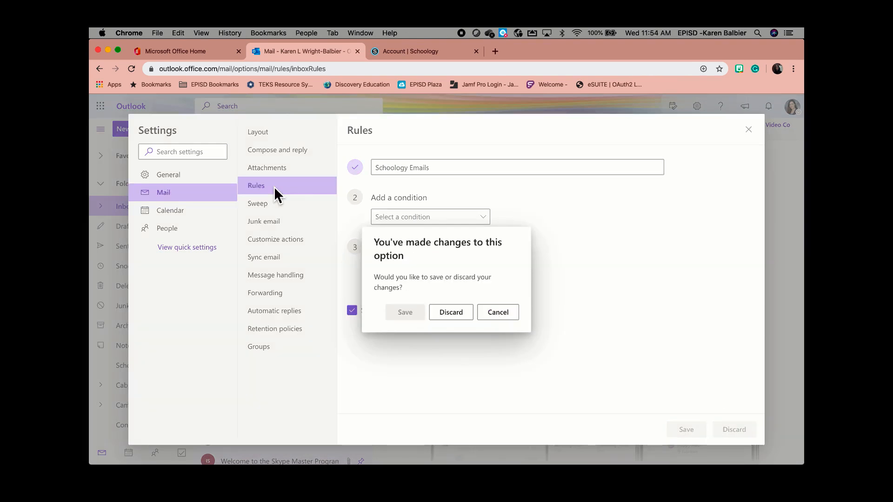
left_click(456, 314)
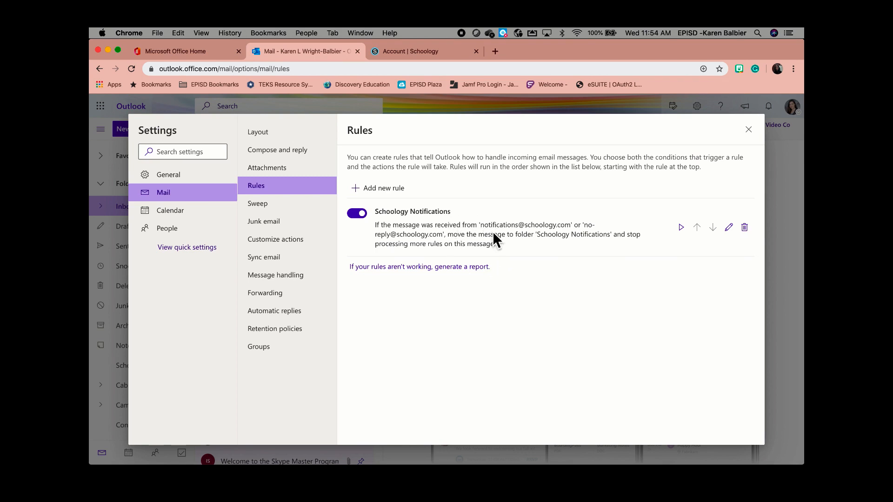
Open the existing Schoology Notifications rule for editing and review its condition and action options.
left_click(729, 228)
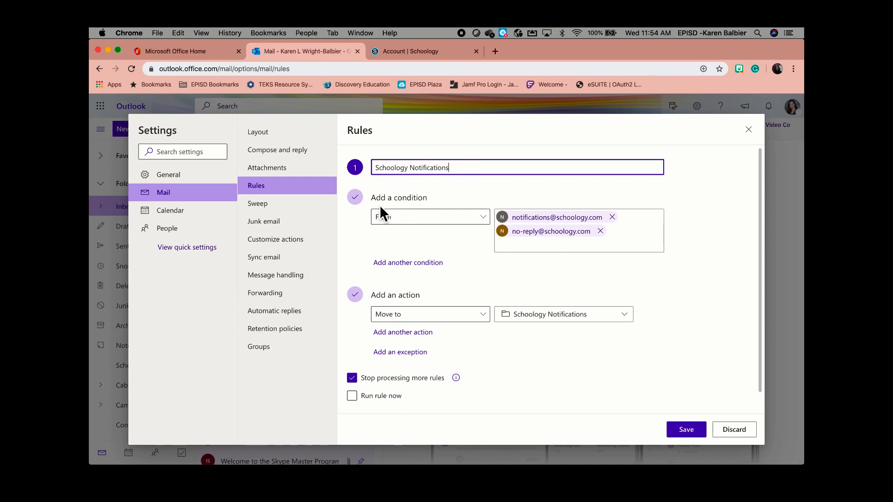
left_click(486, 223)
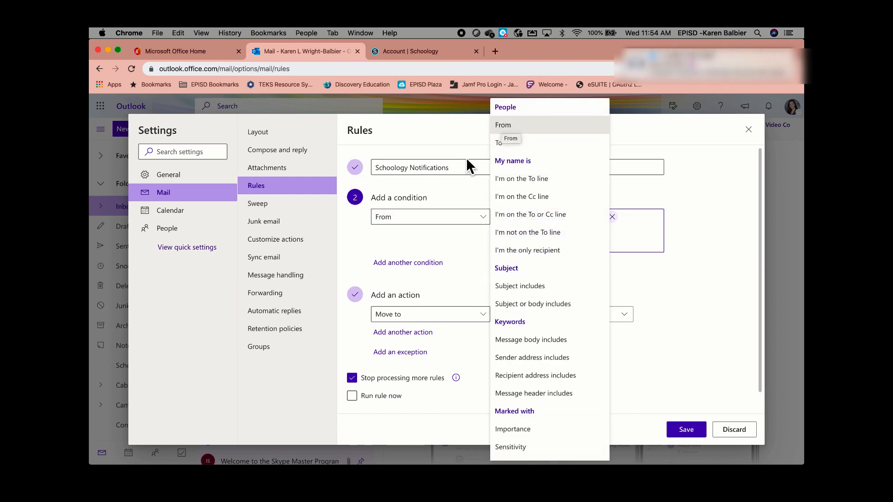
left_click(437, 227)
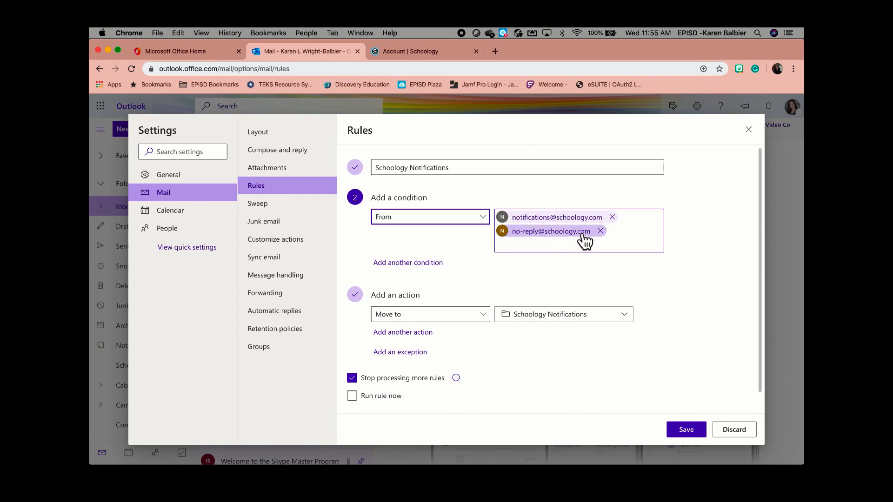
left_click(548, 279)
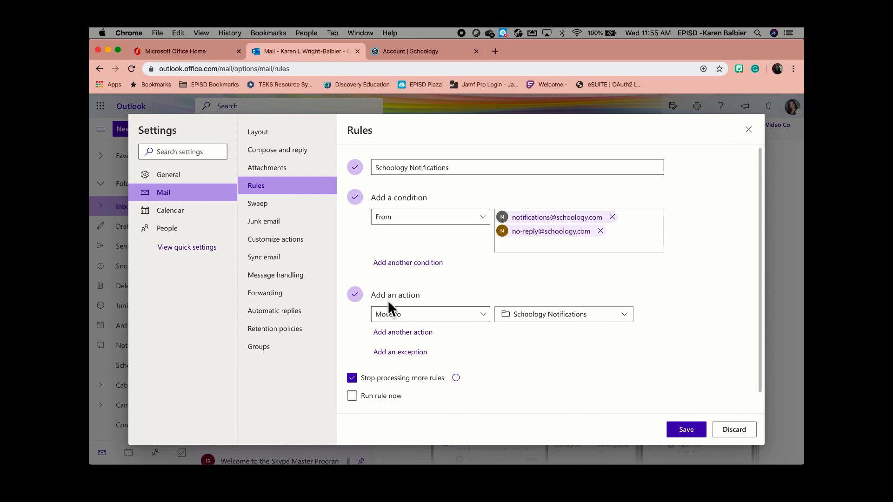
left_click(485, 316)
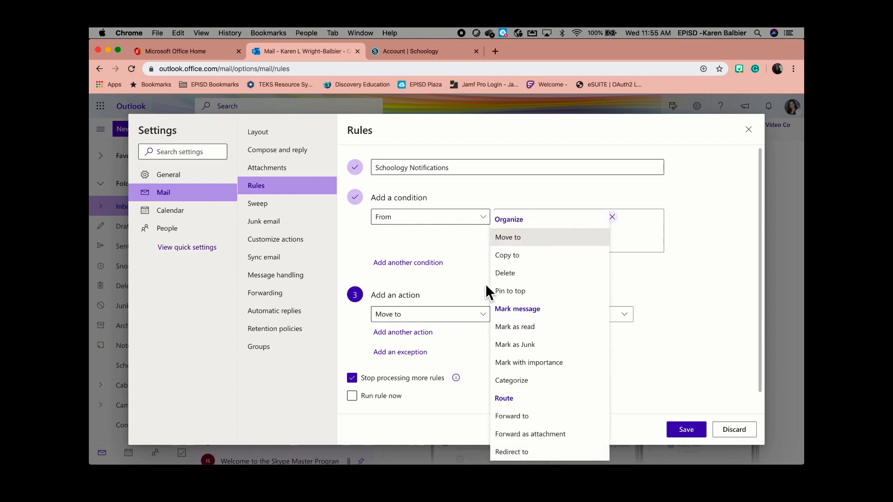
left_click(698, 284)
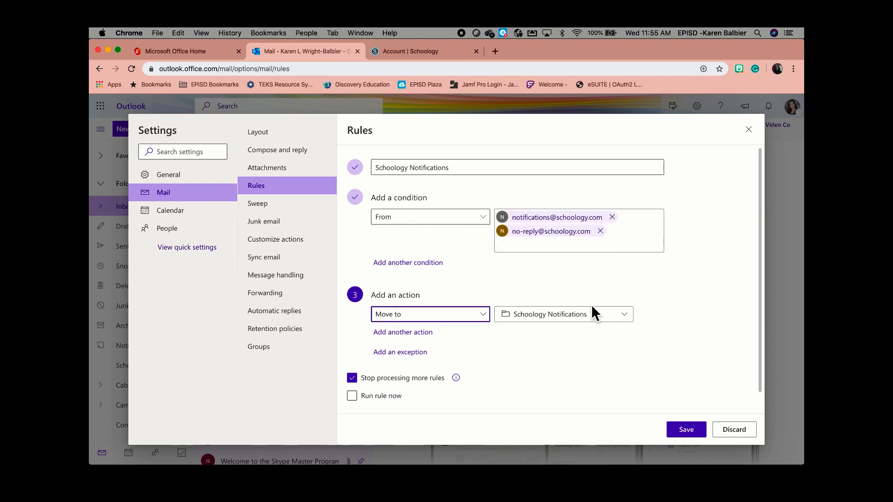
Set the Schoology Notifications folder as the rule's move destination, and save the rule and close the settings.
left_click(596, 315)
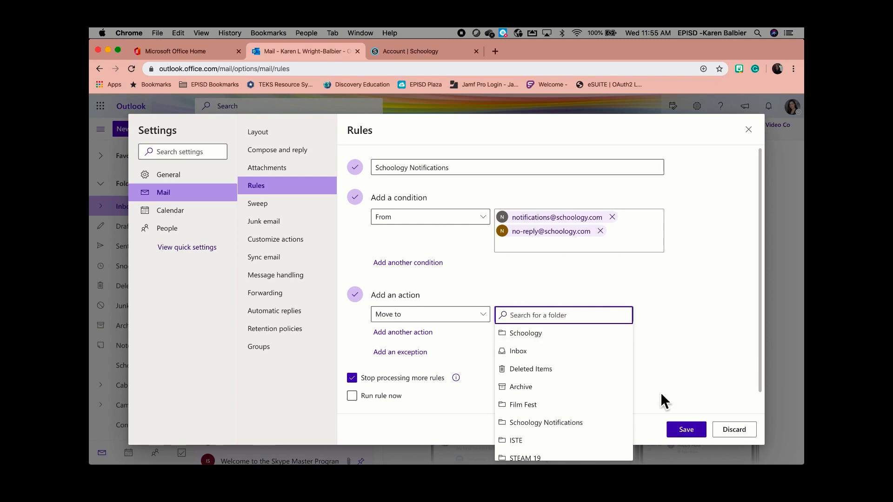
left_click(581, 423)
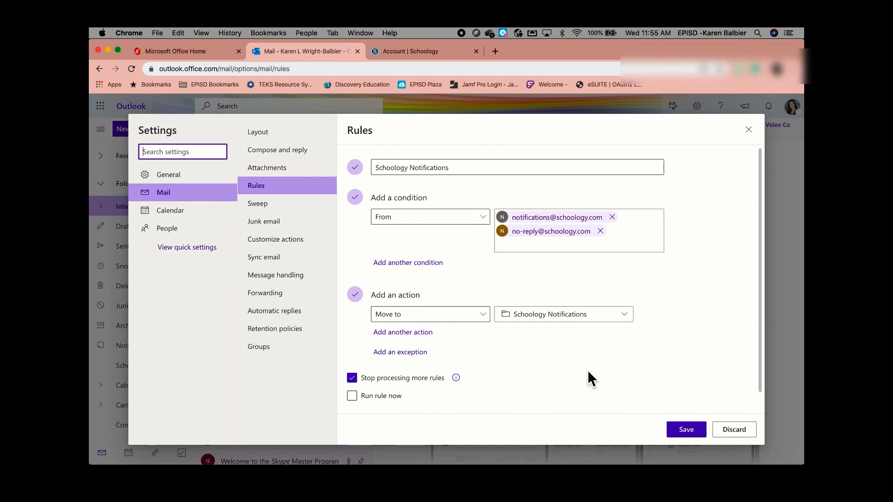
left_click(691, 431)
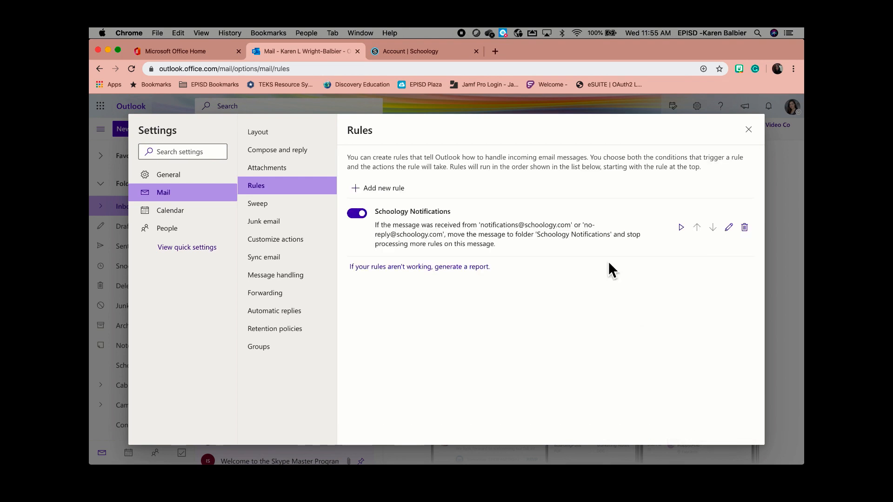
left_click(748, 130)
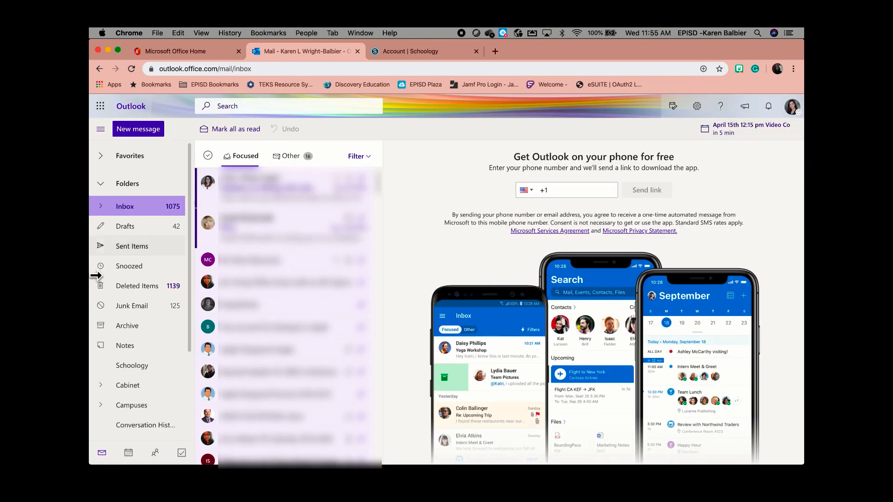
View the newest message in the Schoology Notifications folder and return to the Inbox.
scroll(146, 357, "down", 2)
scroll(146, 356, "down", 2)
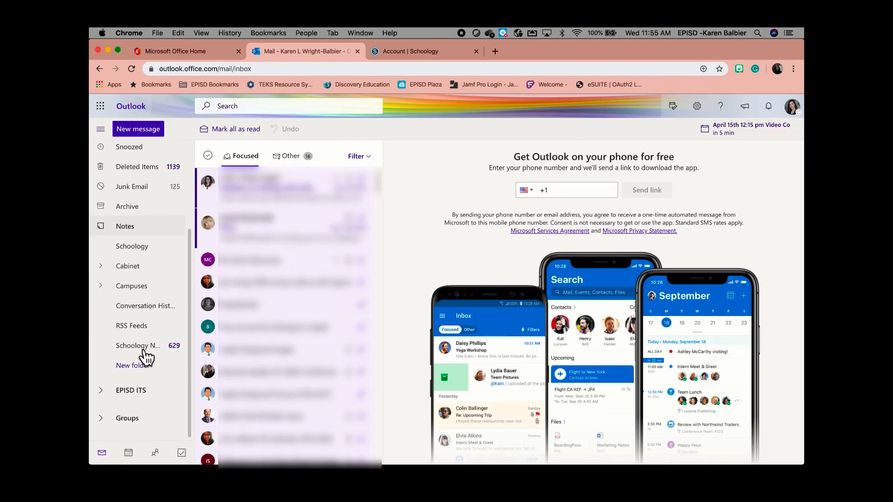
left_click(145, 353)
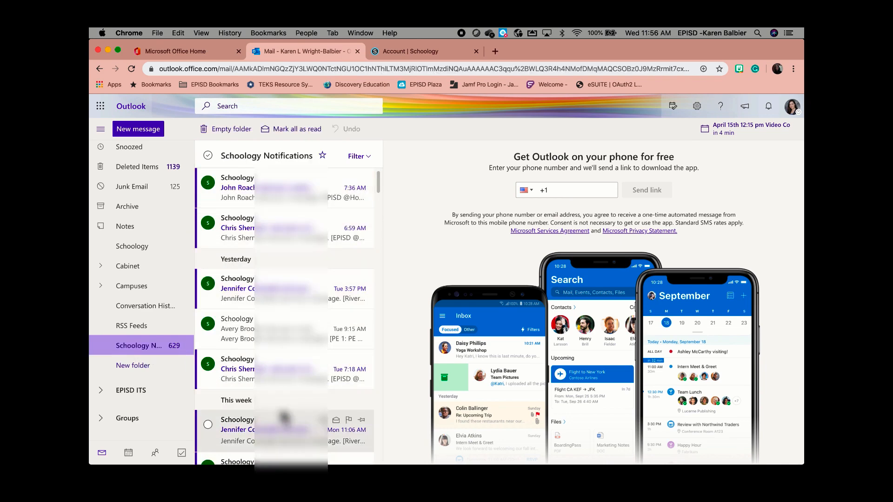
scroll(275, 371, "down", 5)
scroll(273, 369, "up", 5)
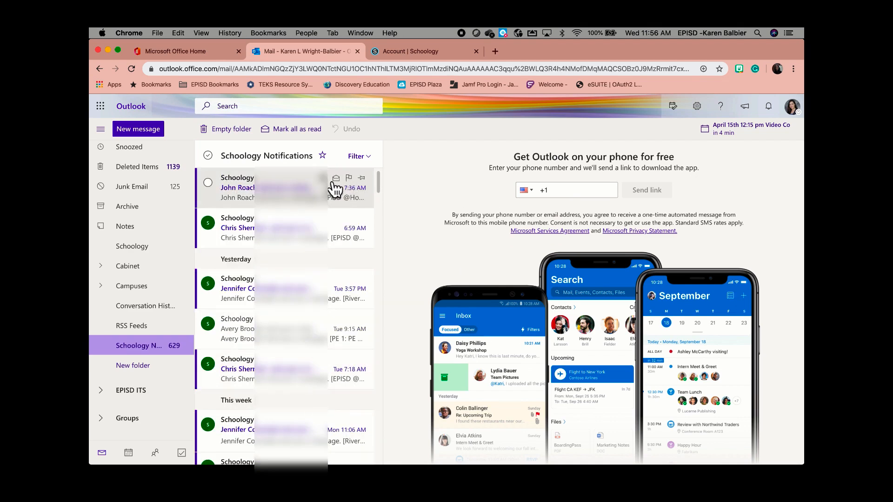
left_click(307, 199)
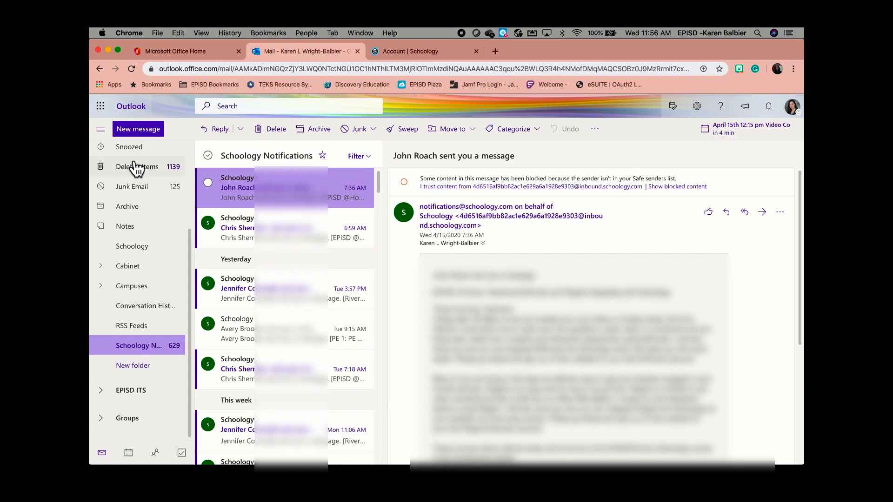
scroll(137, 186, "up", 5)
left_click(132, 213)
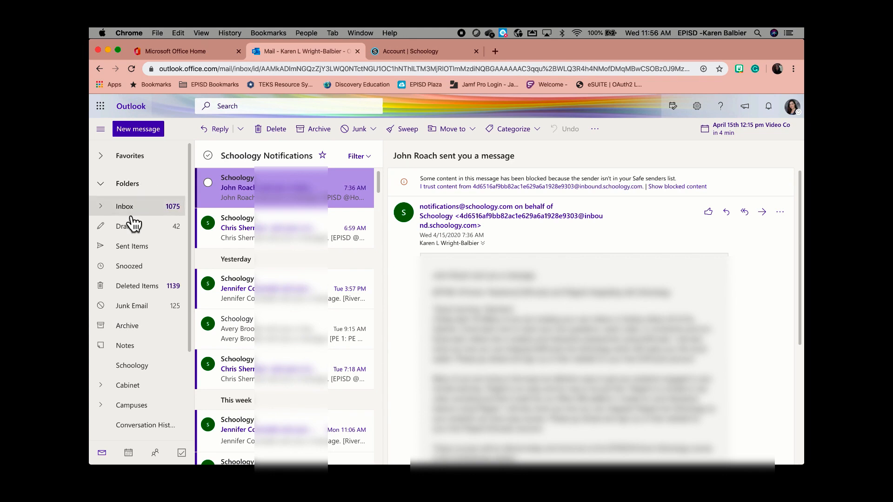